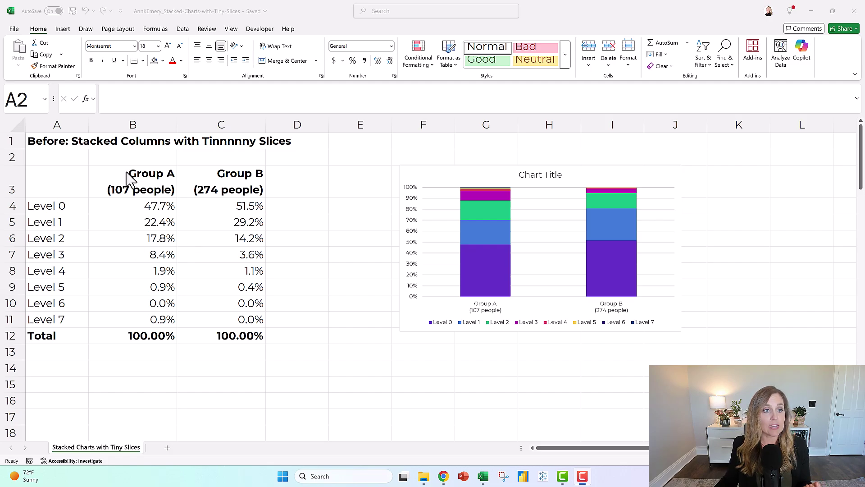
Inspect the before table's title row, Level 0–7 labels and Group A/B headers
left_click(21, 140)
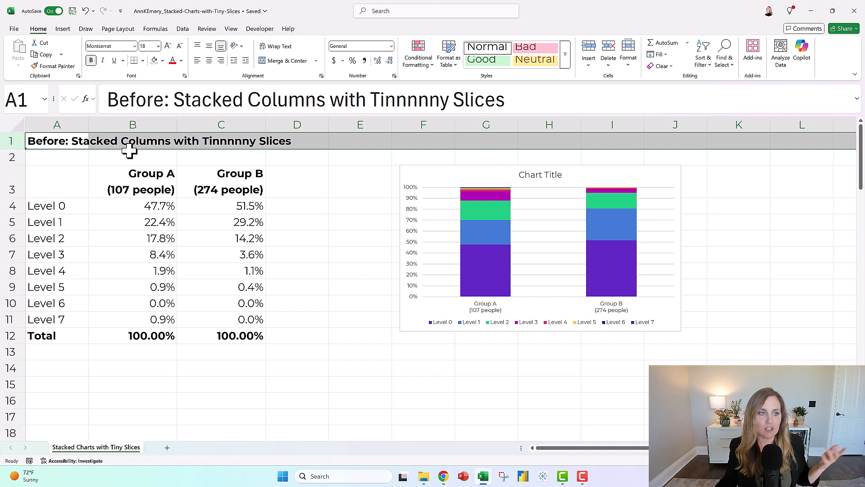
left_click_drag(68, 206, 67, 319)
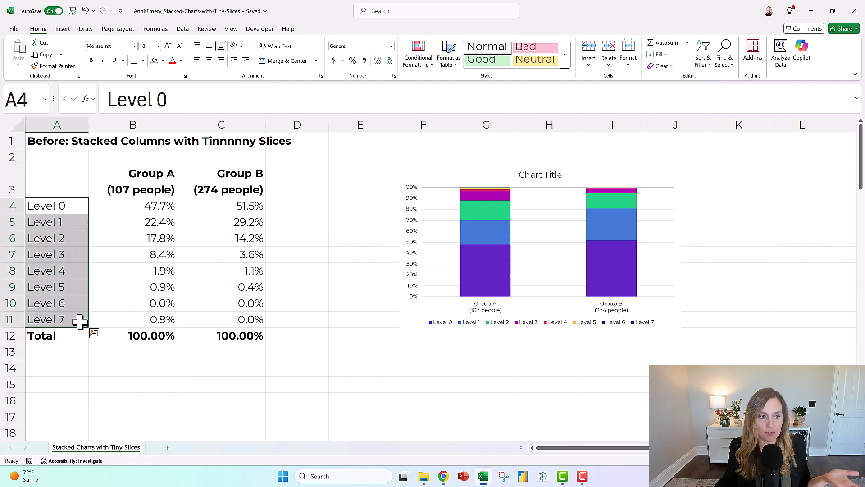
left_click(65, 207)
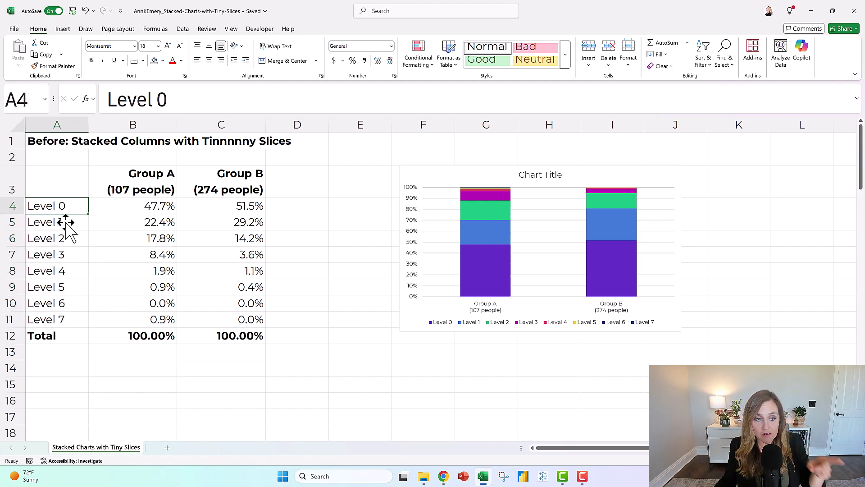
left_click(65, 317)
left_click(170, 181)
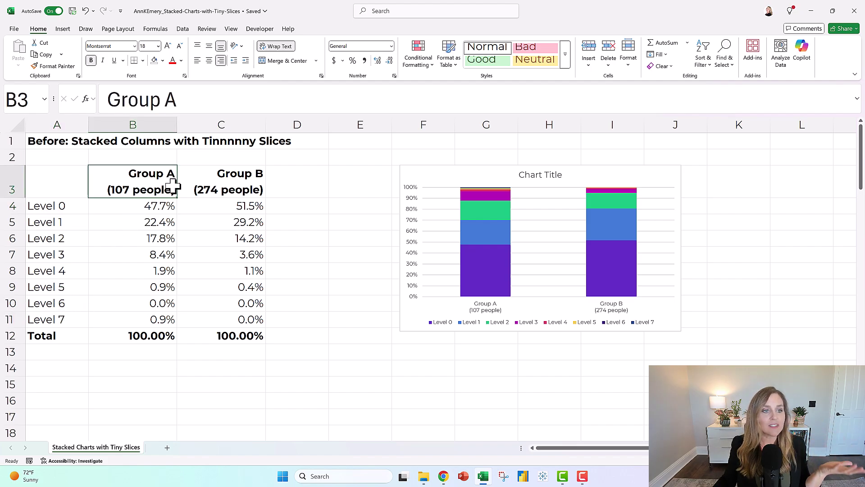
left_click(236, 181)
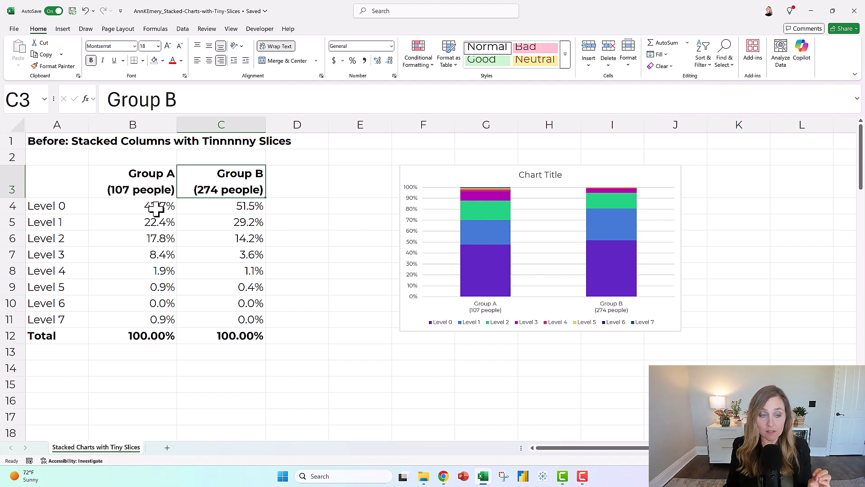
Check the Group A and Group B percentages for Levels 0, 1, 4, 5 and 6
left_click(156, 209)
left_click(154, 221)
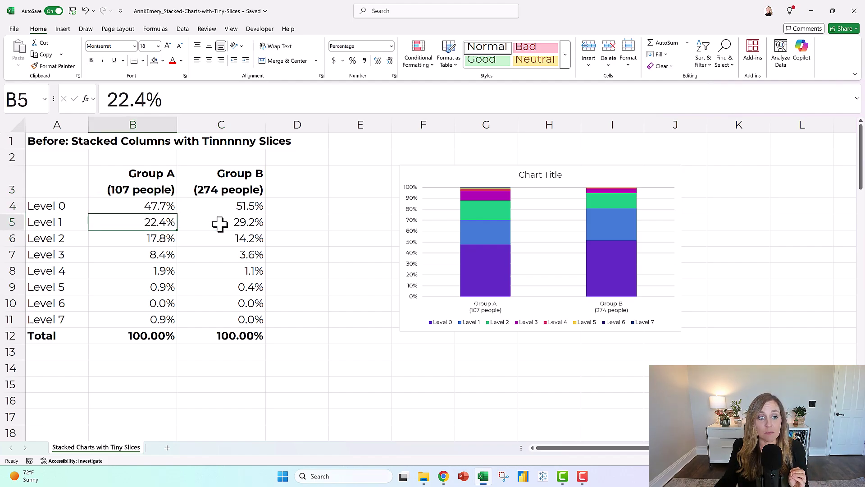
left_click(220, 223)
left_click(224, 208)
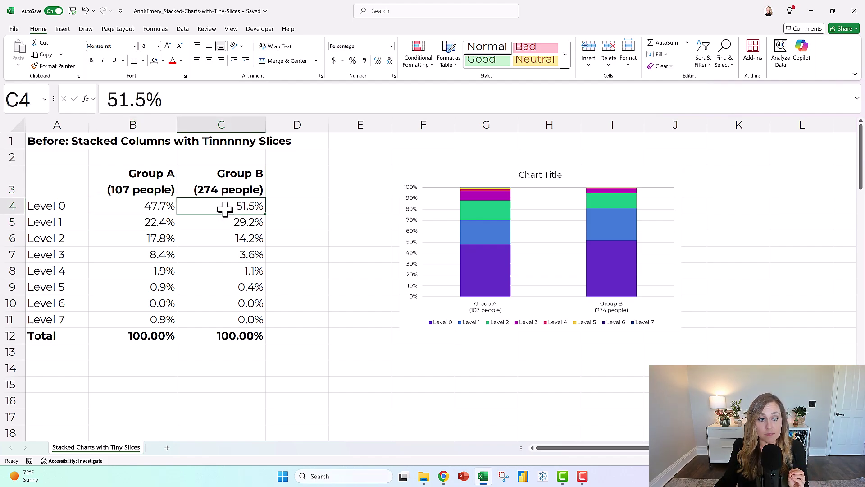
left_click(160, 273)
left_click(156, 289)
left_click(160, 304)
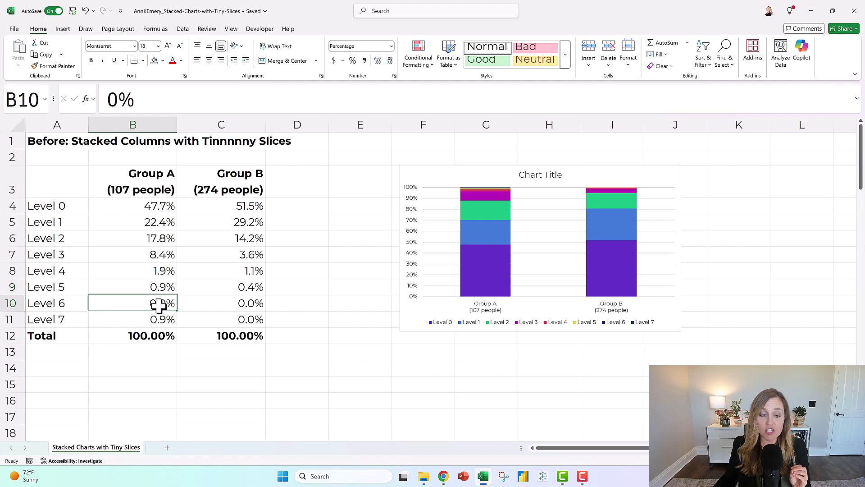
left_click(230, 305)
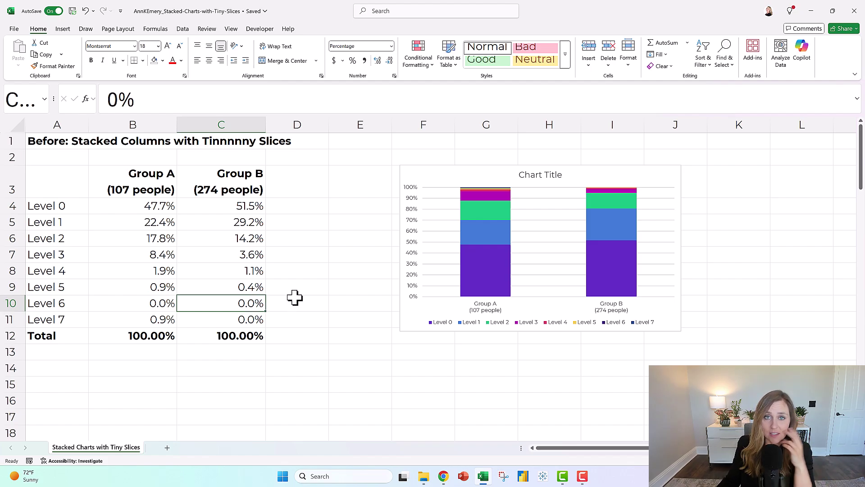
Draw a large red X across the stacked column chart with two diagonal pen strokes
left_click(86, 29)
left_click(106, 50)
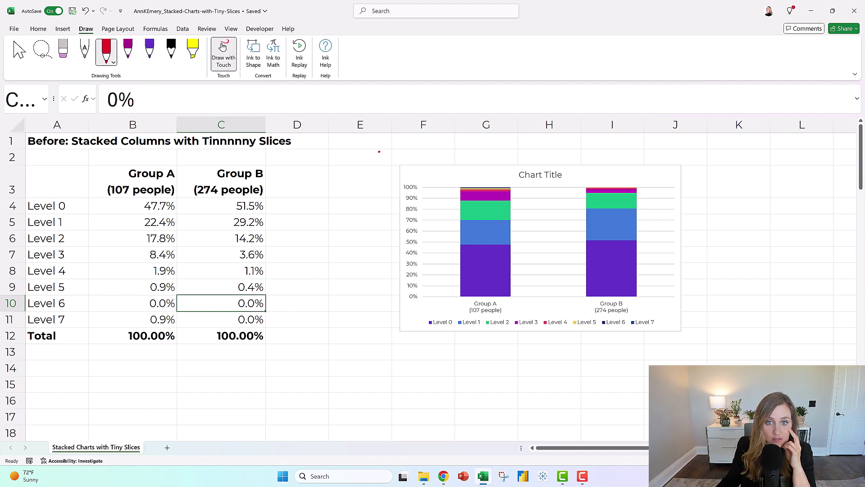
left_click_drag(379, 152, 572, 282)
left_click_drag(696, 171, 496, 317)
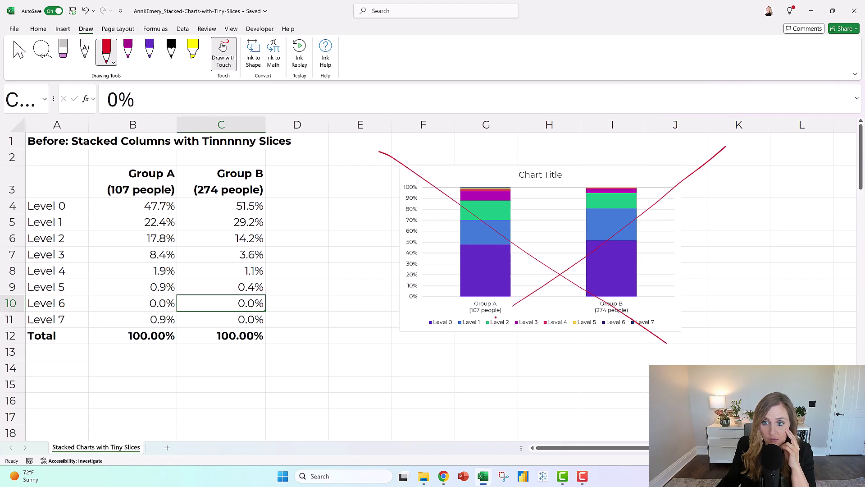
Dismiss the pen options and stop inking to return to the chart
left_click(108, 58)
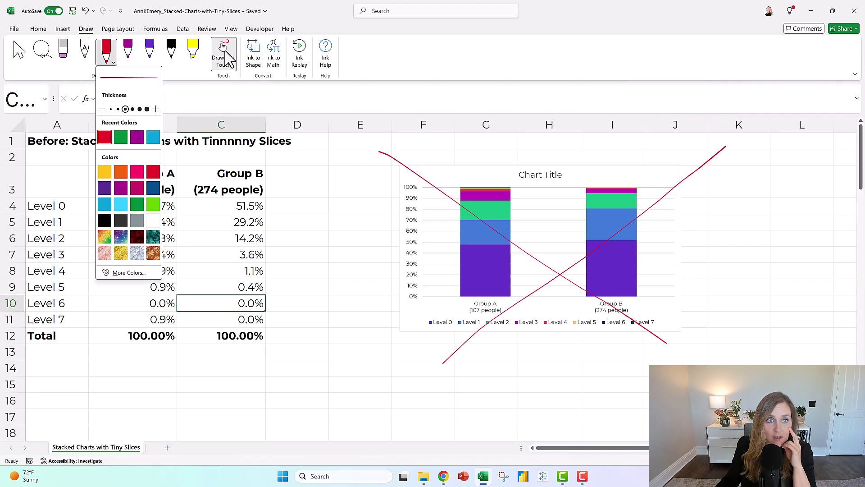
left_click(237, 51)
left_click(236, 51)
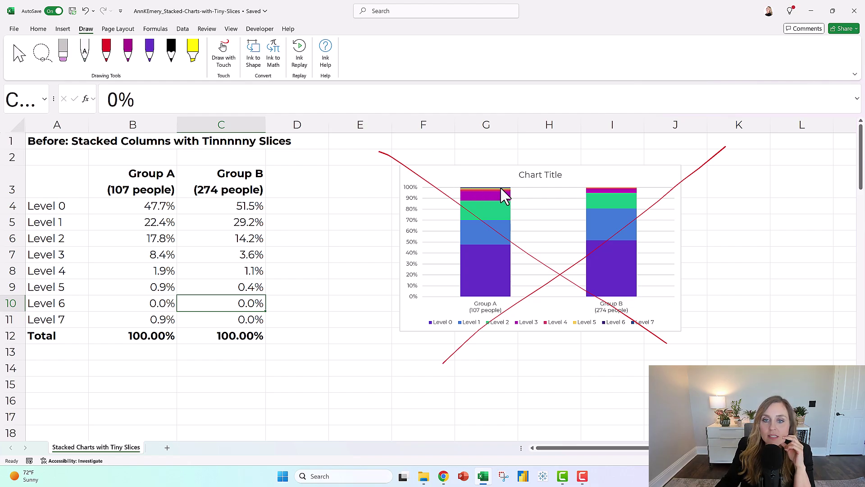
mouse_move(485, 194)
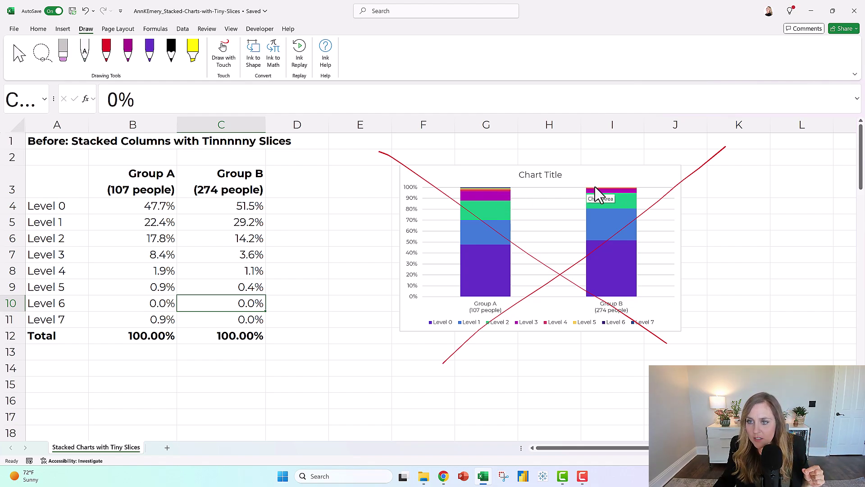
mouse_move(617, 190)
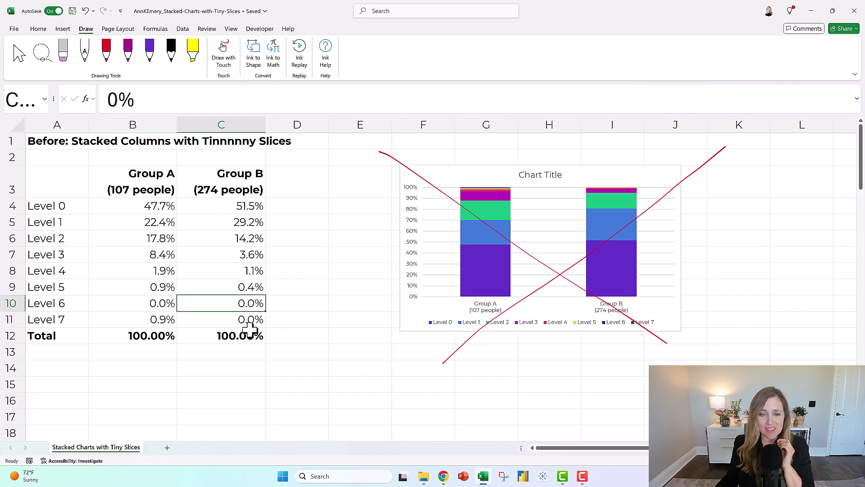
Scroll down to the After: Clustered Columns section and select its chart legend
scroll(362, 293, "down", 1)
scroll(362, 293, "down", 6)
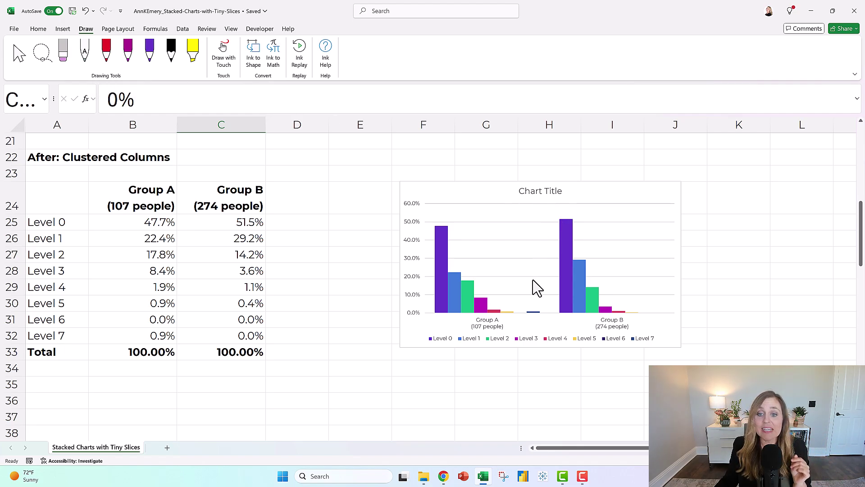
mouse_move(511, 312)
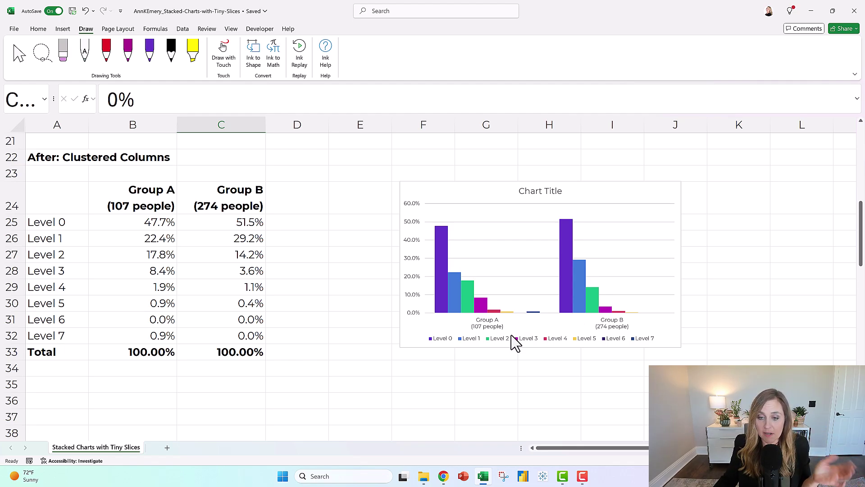
left_click(512, 347)
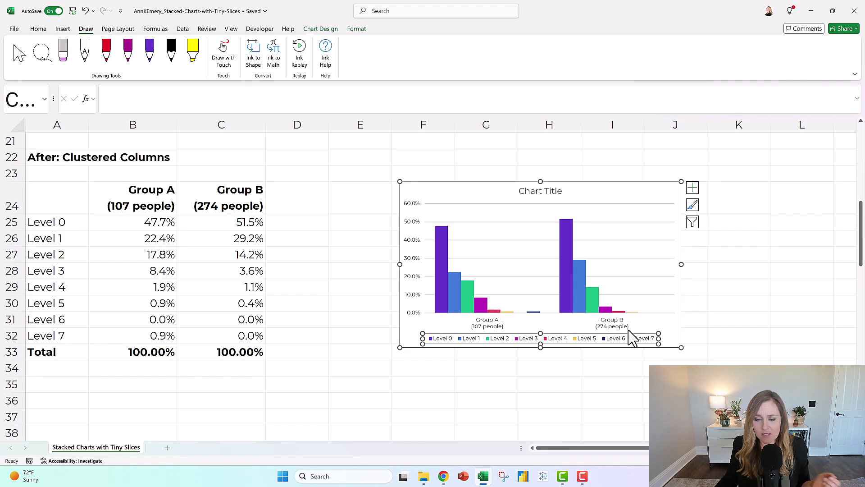
mouse_move(600, 316)
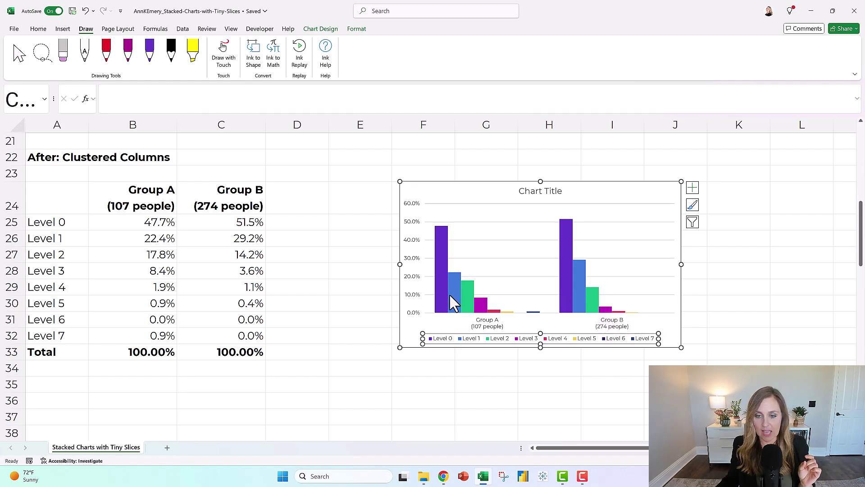
Cross out the clustered column chart with two red pen strokes, then turn off Draw with Touch
left_click(432, 184)
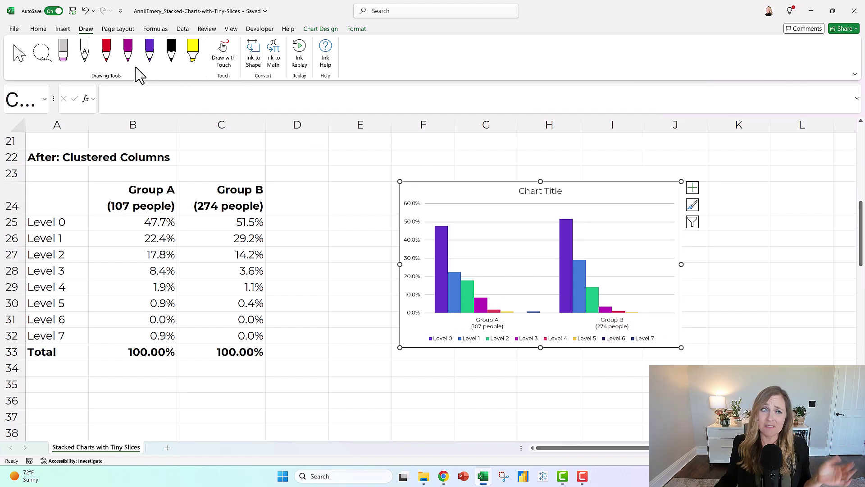
left_click(106, 51)
mouse_move(410, 171)
left_mouse_down()
mouse_move(539, 255)
mouse_move(652, 364)
left_mouse_up()
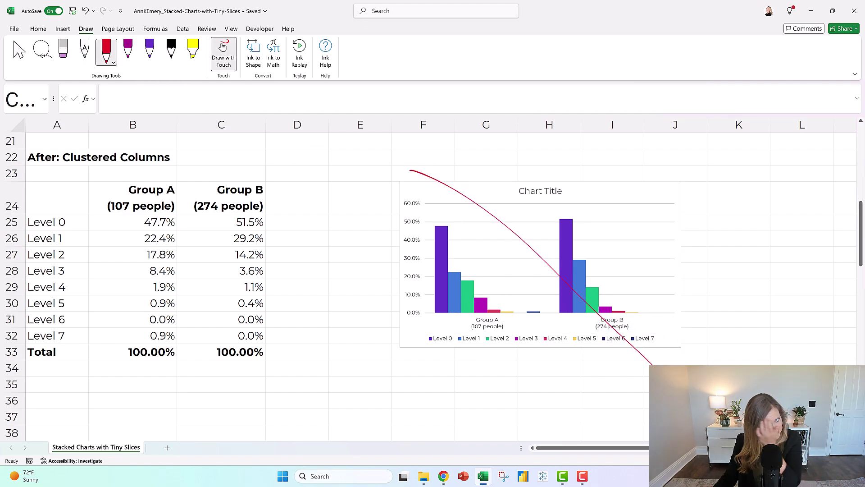
mouse_move(655, 175)
left_mouse_down()
mouse_move(420, 307)
mouse_move(340, 372)
left_mouse_up()
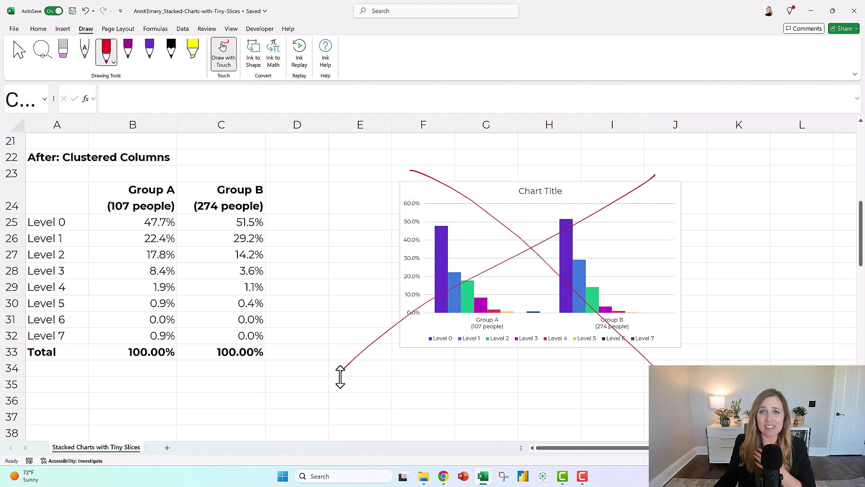
left_click(222, 49)
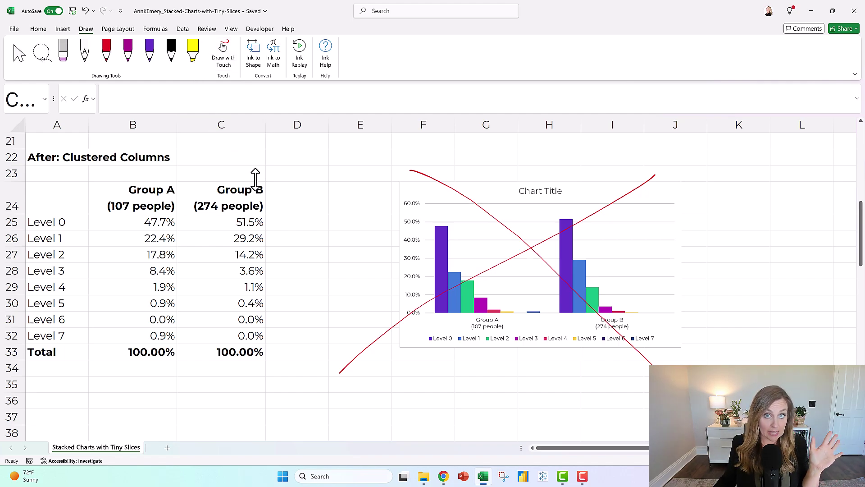
Scroll down to the Group A (107 people) and Group B (274 people) small multiples charts
scroll(277, 201, "down", 5)
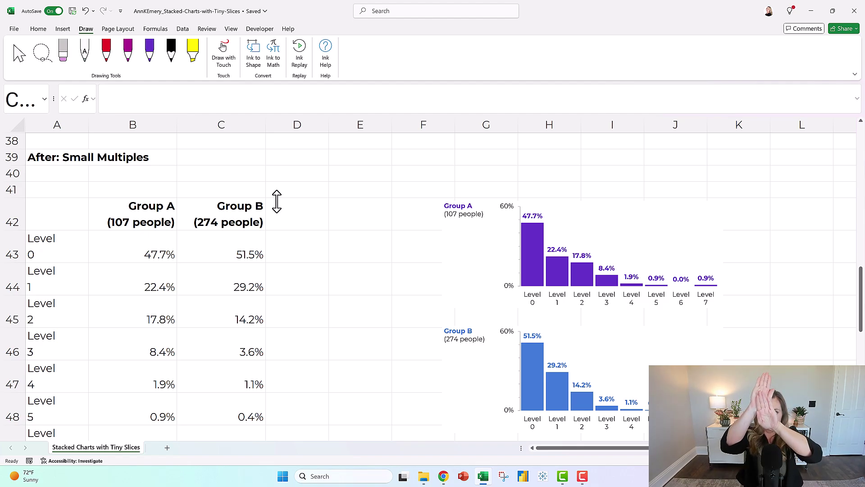
scroll(302, 220, "up", 6)
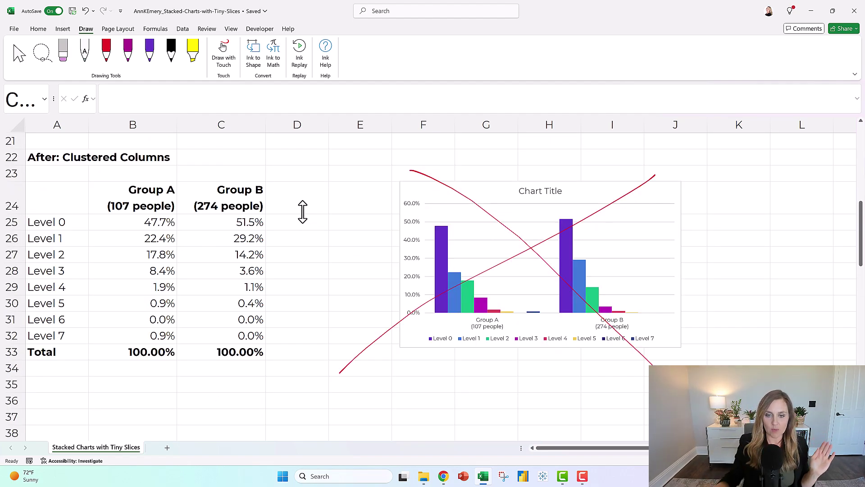
scroll(377, 233, "down", 6)
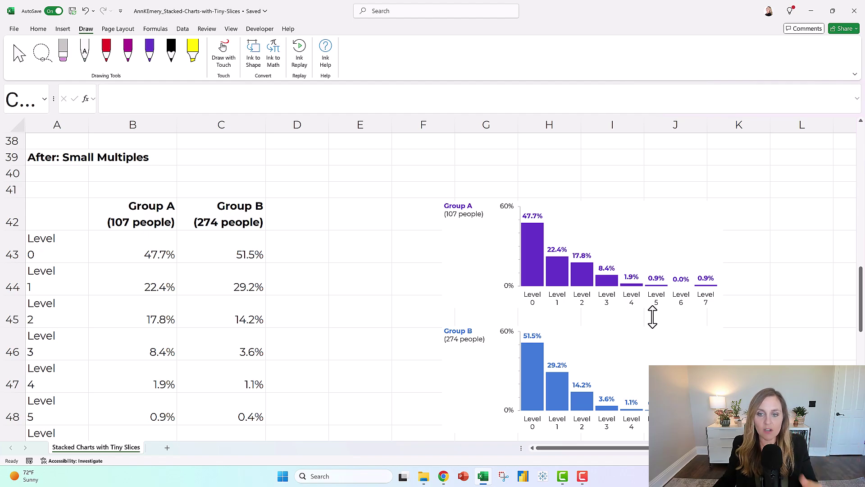
Draw a purple check mark in cells E42–F43 beside the small multiples charts
left_click(150, 49)
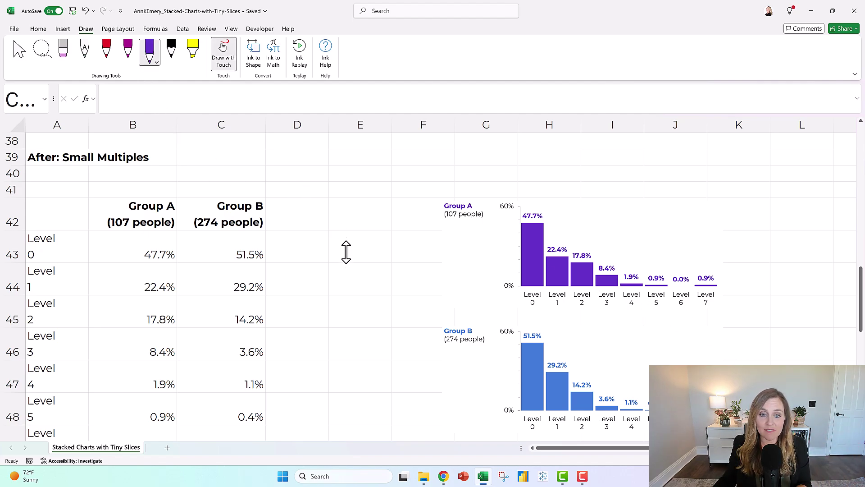
left_click_drag(367, 261, 422, 231)
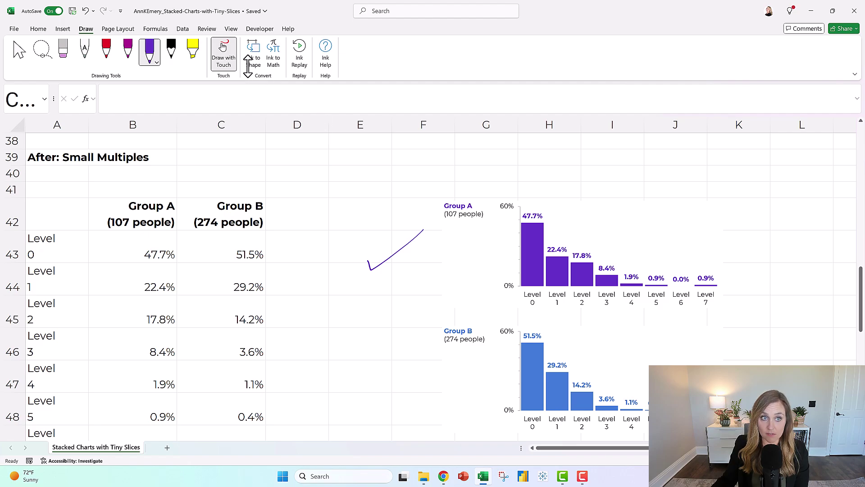
Exit the pen with Esc and scroll down to the After: Pyramid back-to-back bar chart
key("Escape")
scroll(361, 302, "down", 4)
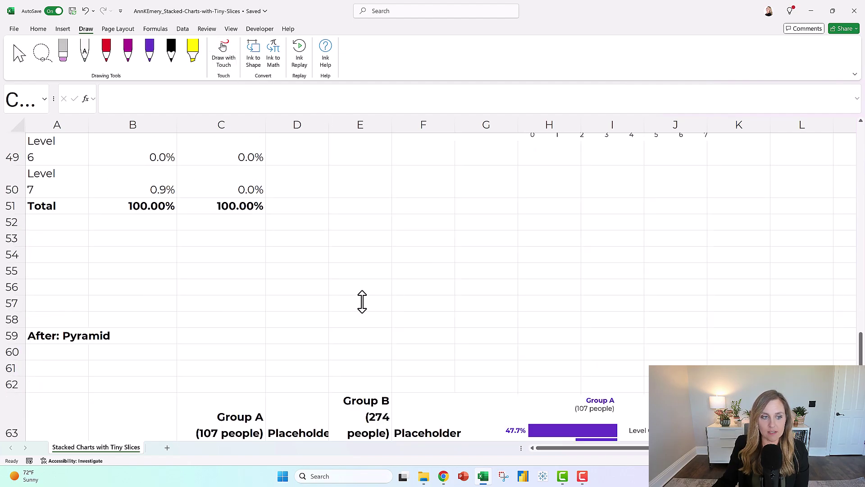
scroll(362, 301, "down", 4)
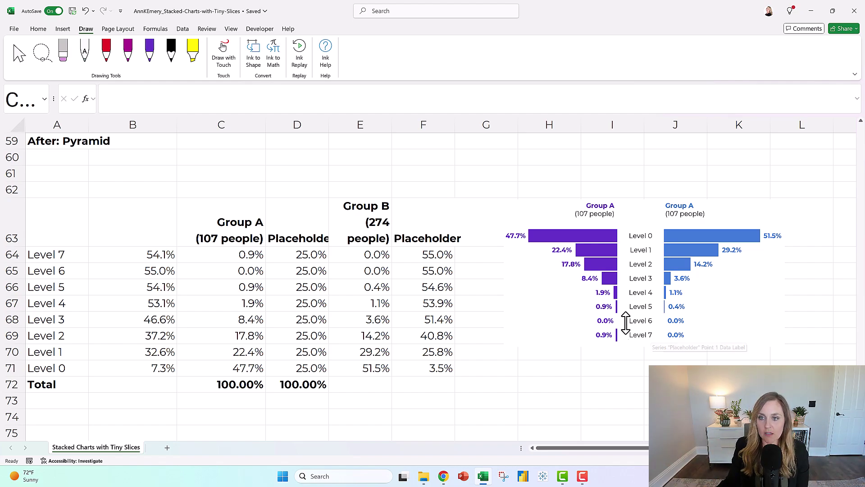
Copy the Placeholder header from D63 into the pyramid table's empty cell B63
left_click(559, 205)
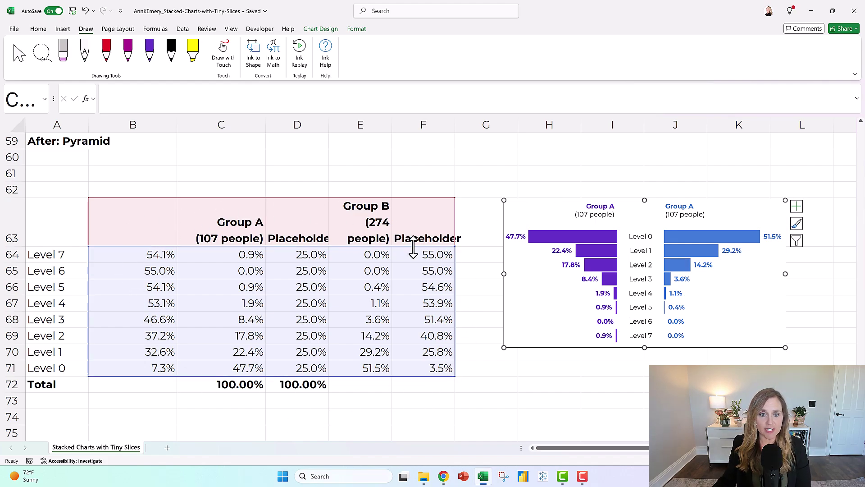
left_click(130, 228)
left_click(313, 221)
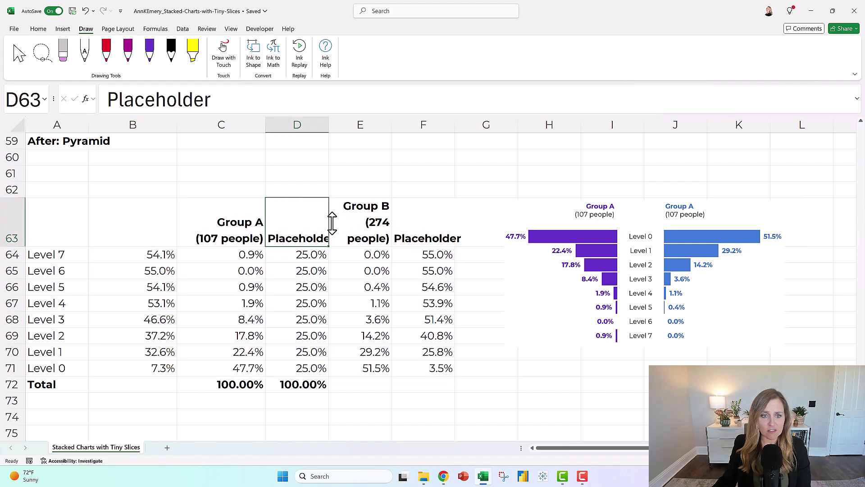
left_click(439, 222)
left_click(311, 219)
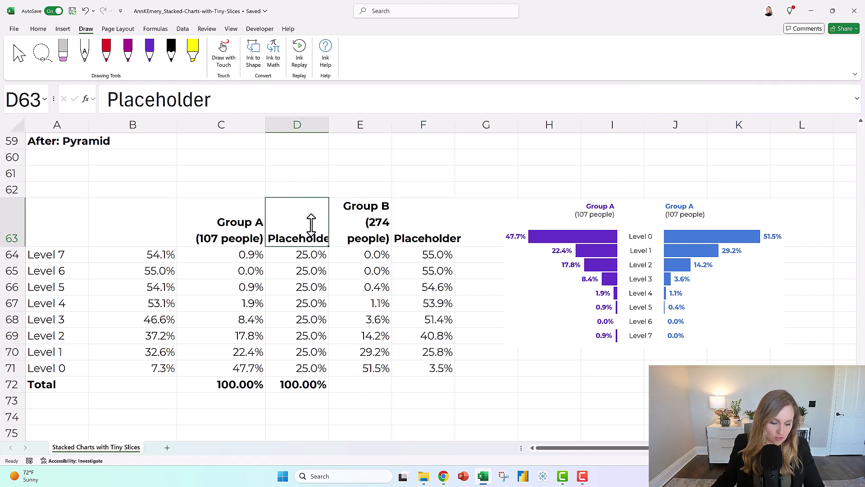
key("ctrl+c")
left_click(146, 221)
key("ctrl+v")
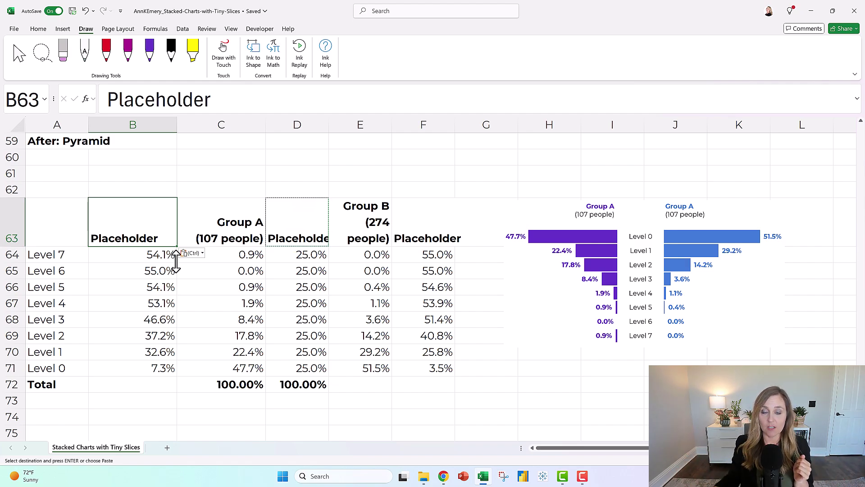
scroll(346, 239, "up", 17)
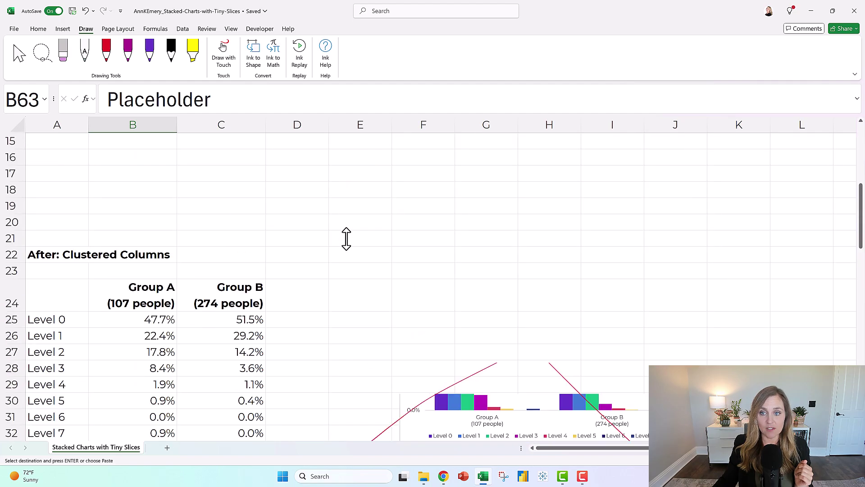
scroll(346, 239, "up", 3)
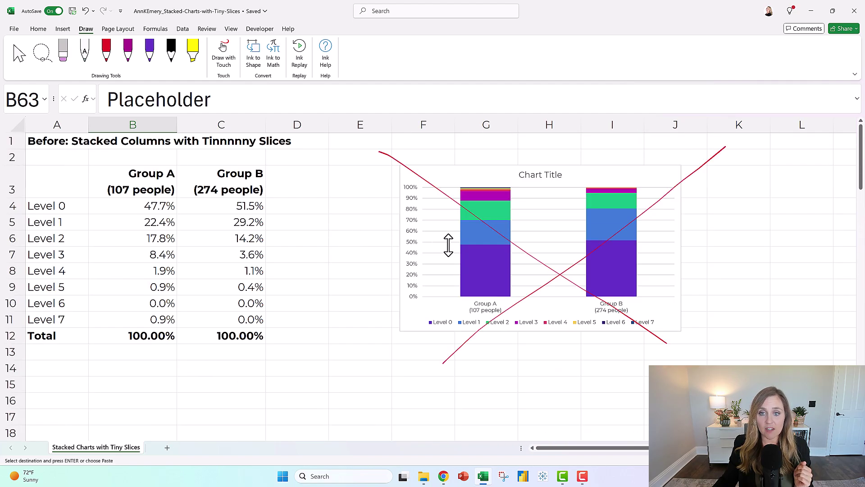
mouse_move(479, 194)
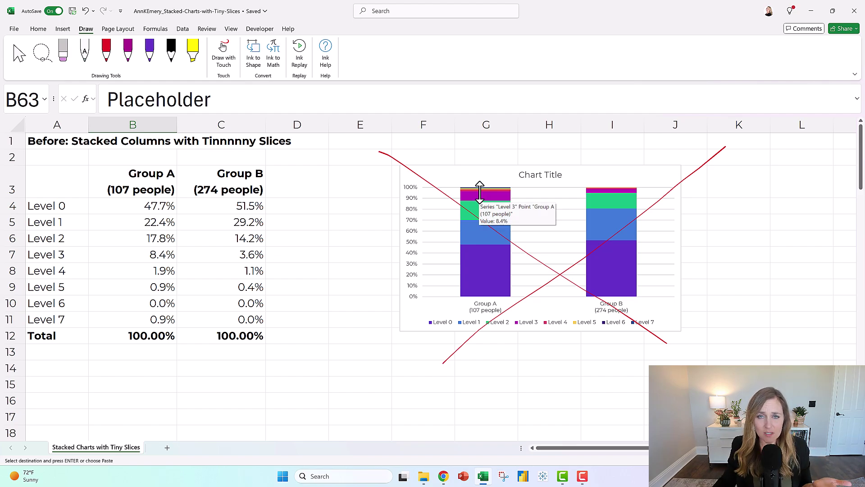
scroll(523, 248, "down", 7)
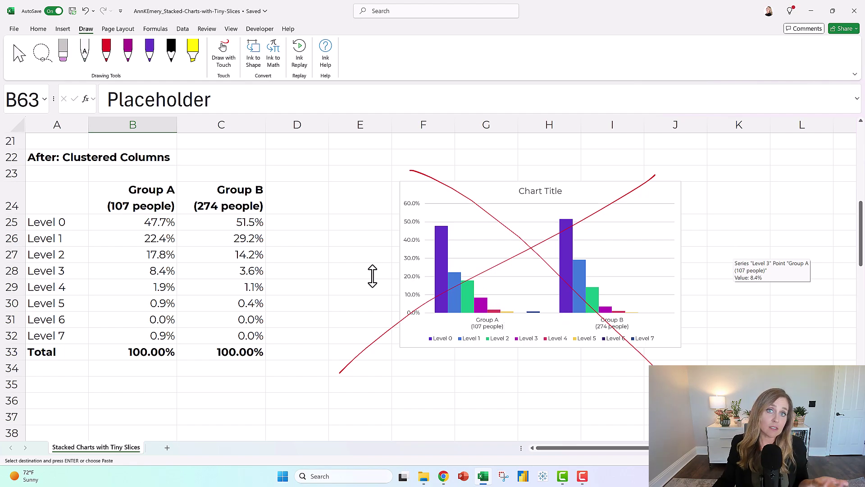
scroll(372, 271, "down", 6)
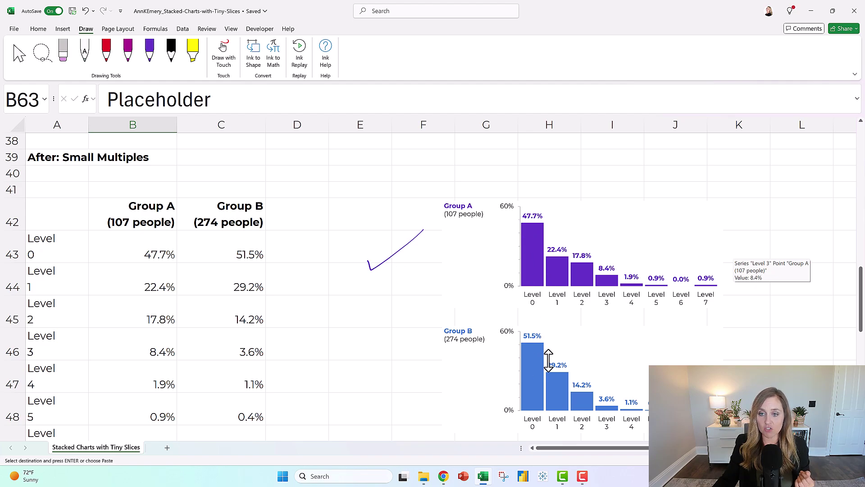
scroll(348, 278, "down", 4)
scroll(350, 278, "down", 2)
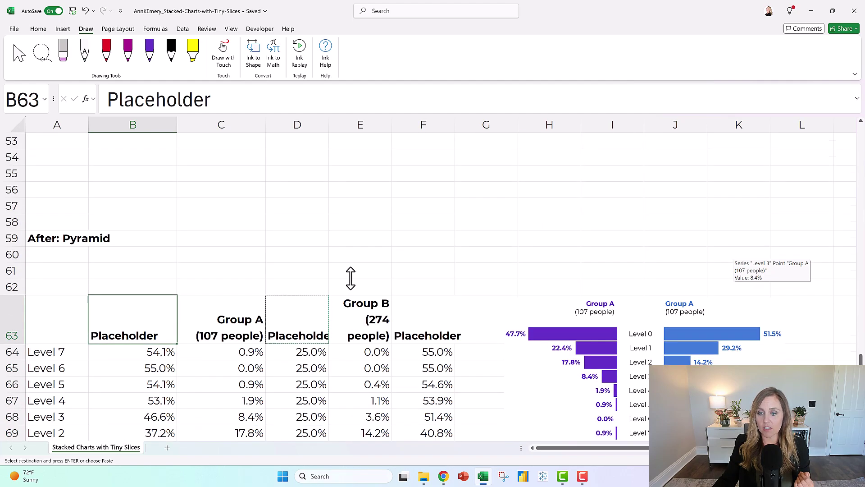